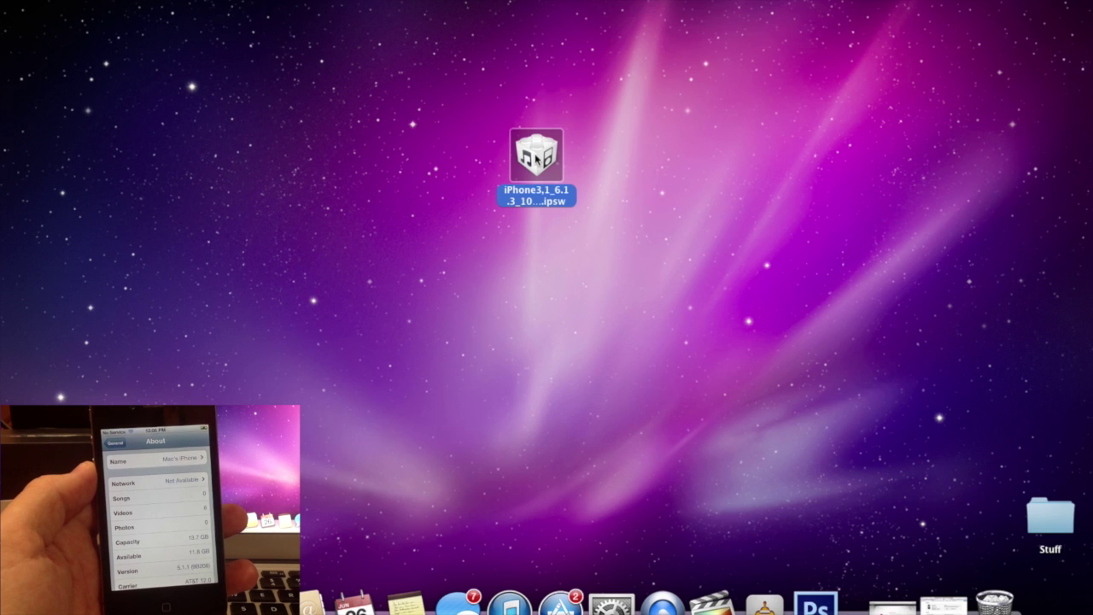
# Switch to iTunes and update the connected iPhone 4 using the iPhone3,1_6.1.3_10B329_Restore.ipsw firmware file from the desktop.
pyautogui.click(515, 606)
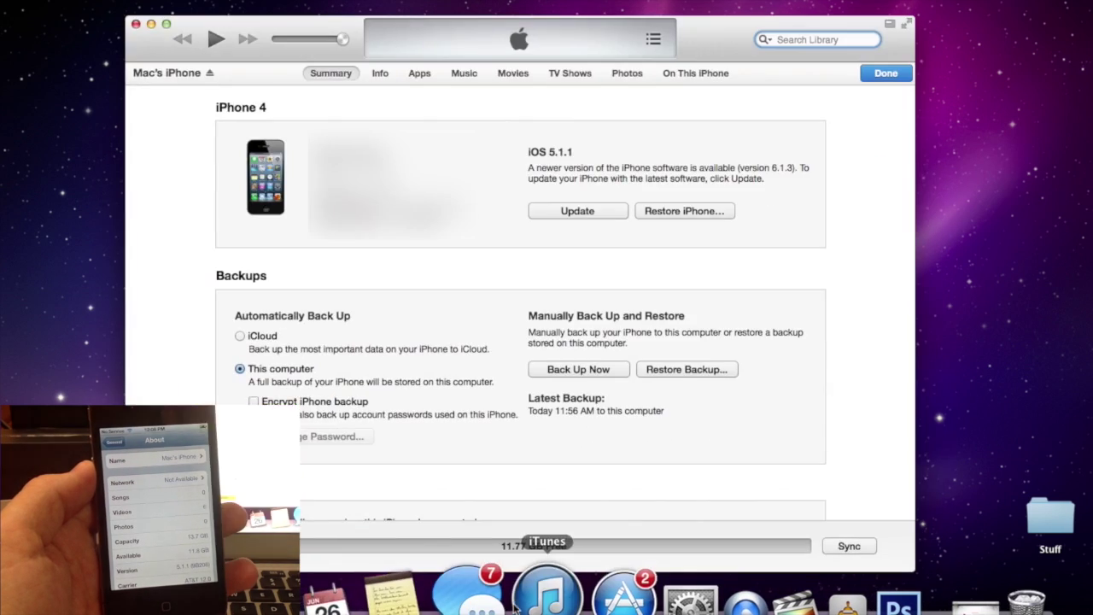
pyautogui.click(587, 219)
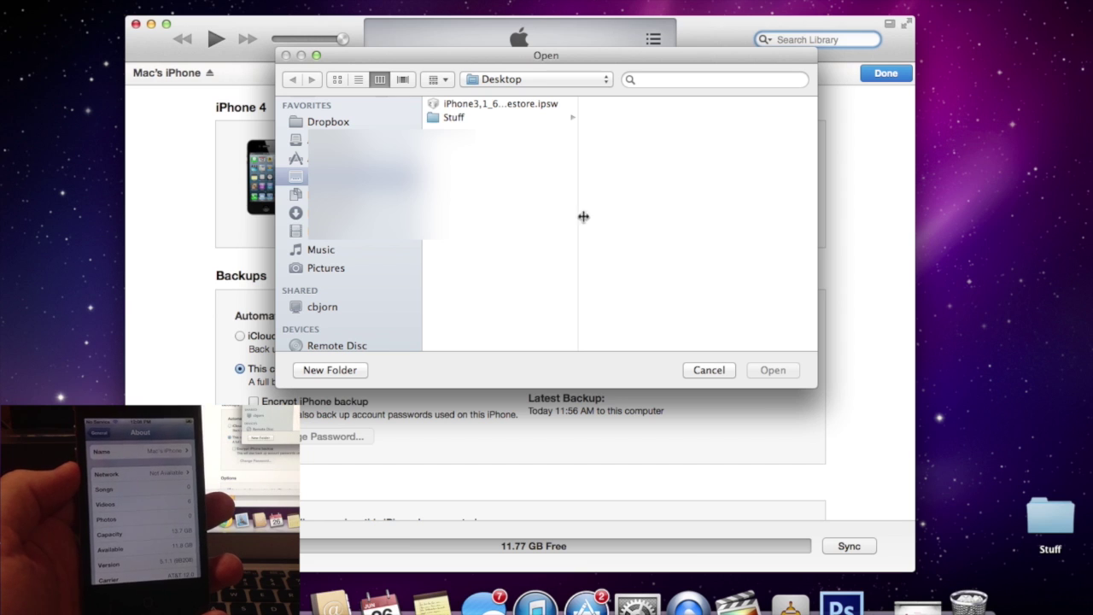
pyautogui.click(501, 108)
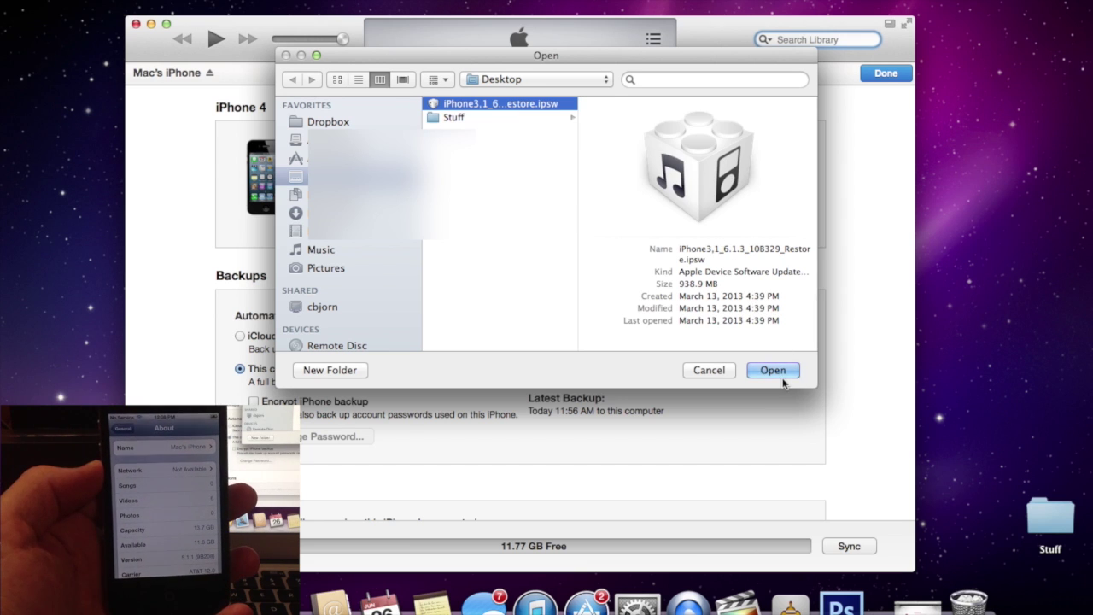
pyautogui.click(782, 372)
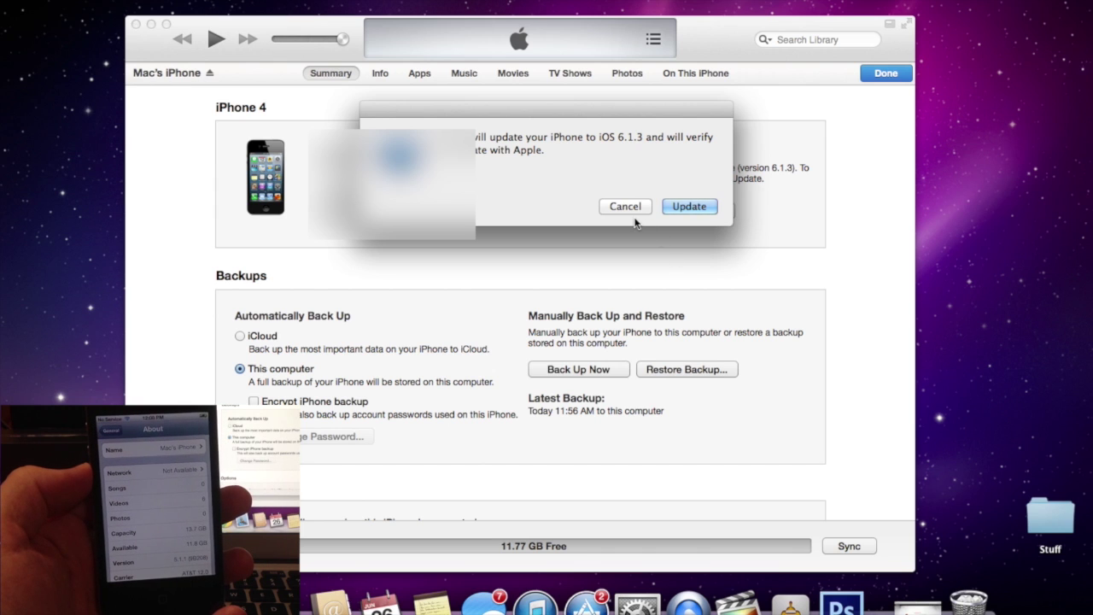
pyautogui.click(700, 212)
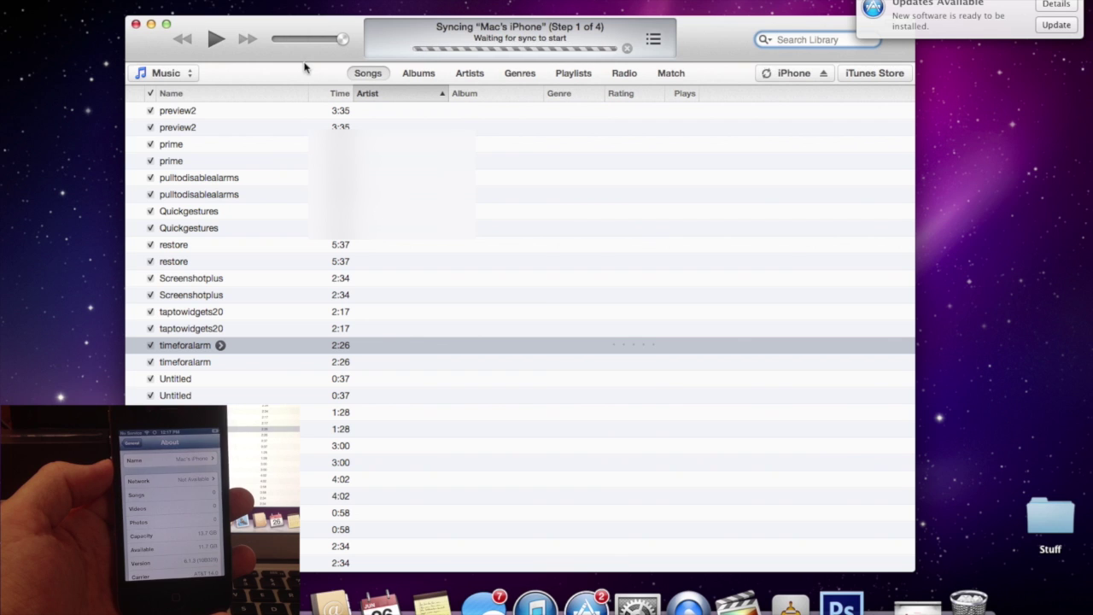
# Minimise iTunes, switch to Safari and open the iOS Betas downloads list on iModZone Downloads.
pyautogui.click(152, 25)
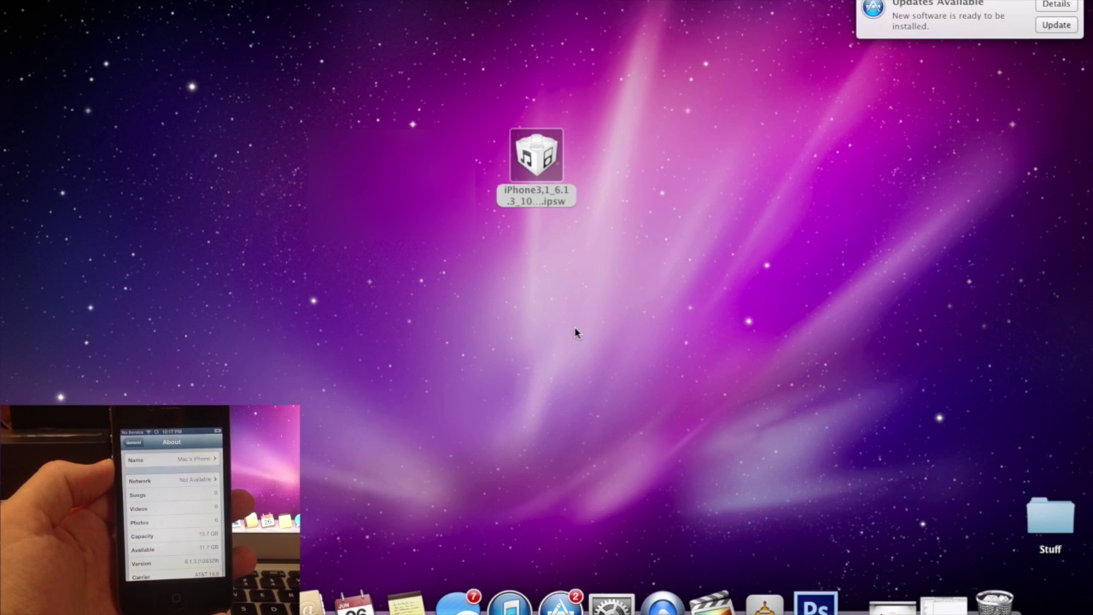
pyautogui.click(892, 606)
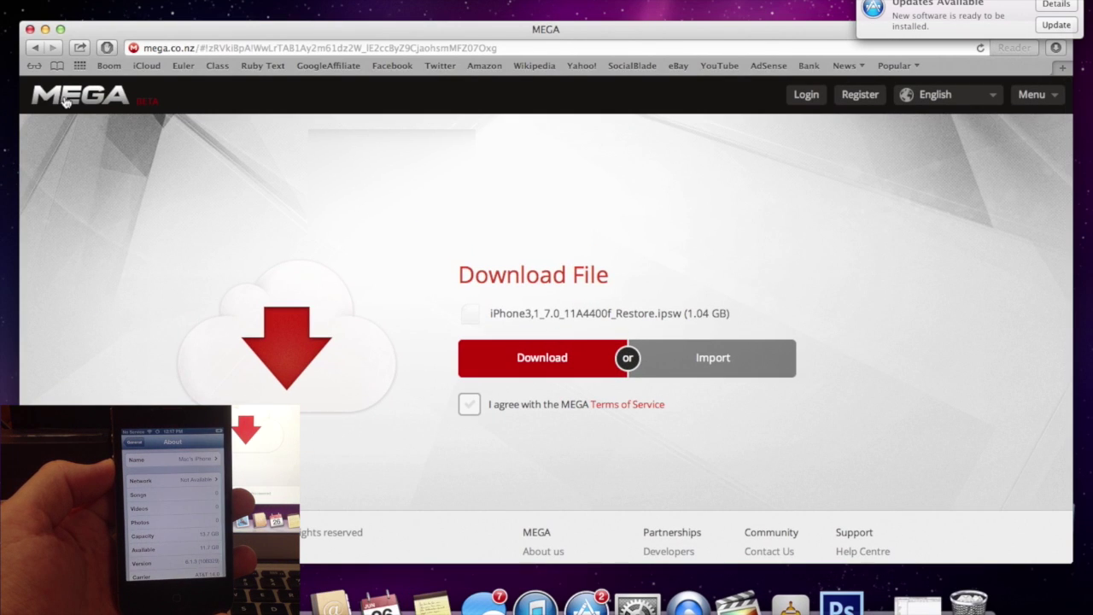
pyautogui.click(35, 49)
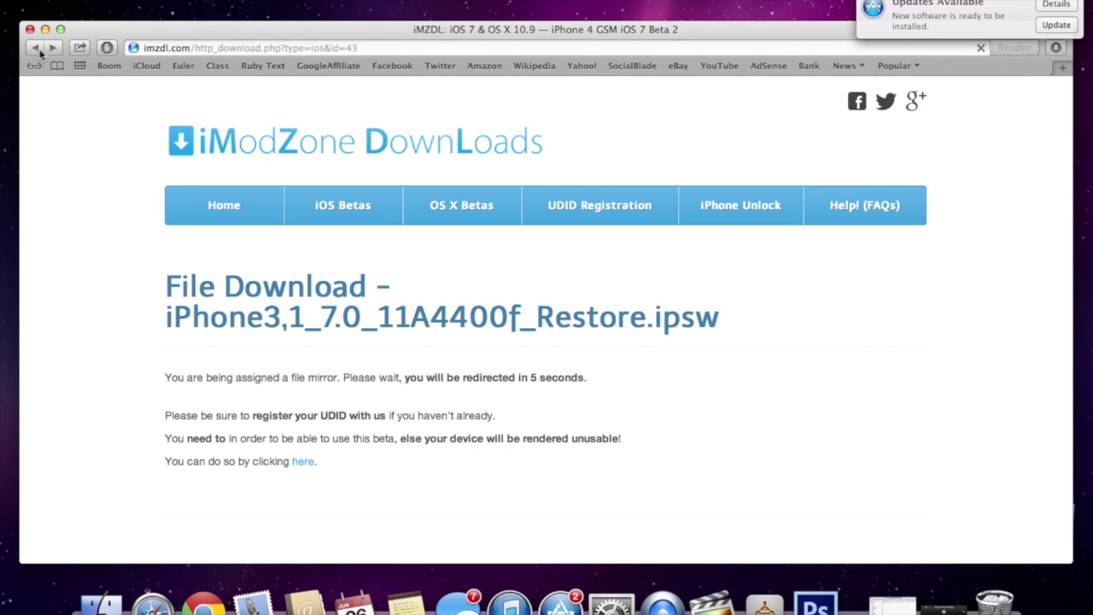
pyautogui.click(374, 213)
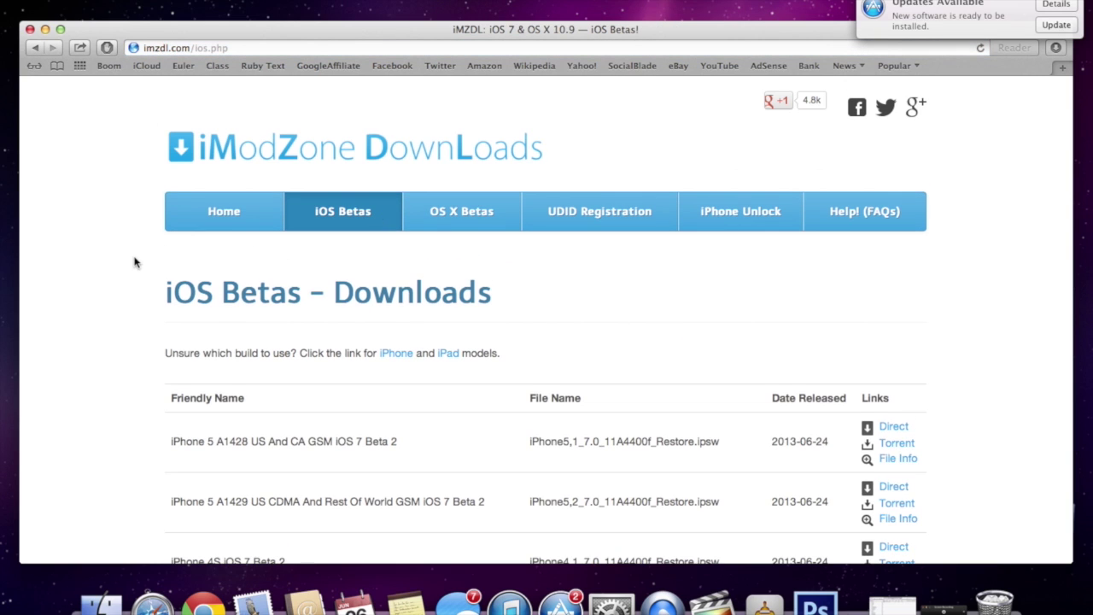
# Look through the iOS 7 Beta 2 and Beta 1 firmware lists for the build matching the iPhone 4 GSM.
pyautogui.scroll(-5, 134, 262)
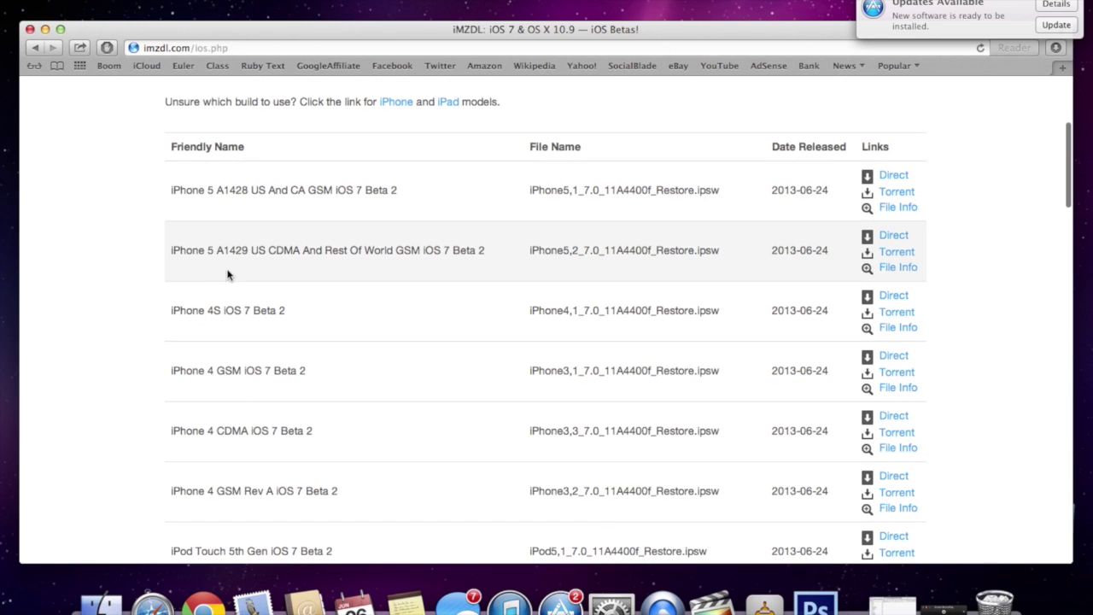
pyautogui.scroll(-3, 152, 321)
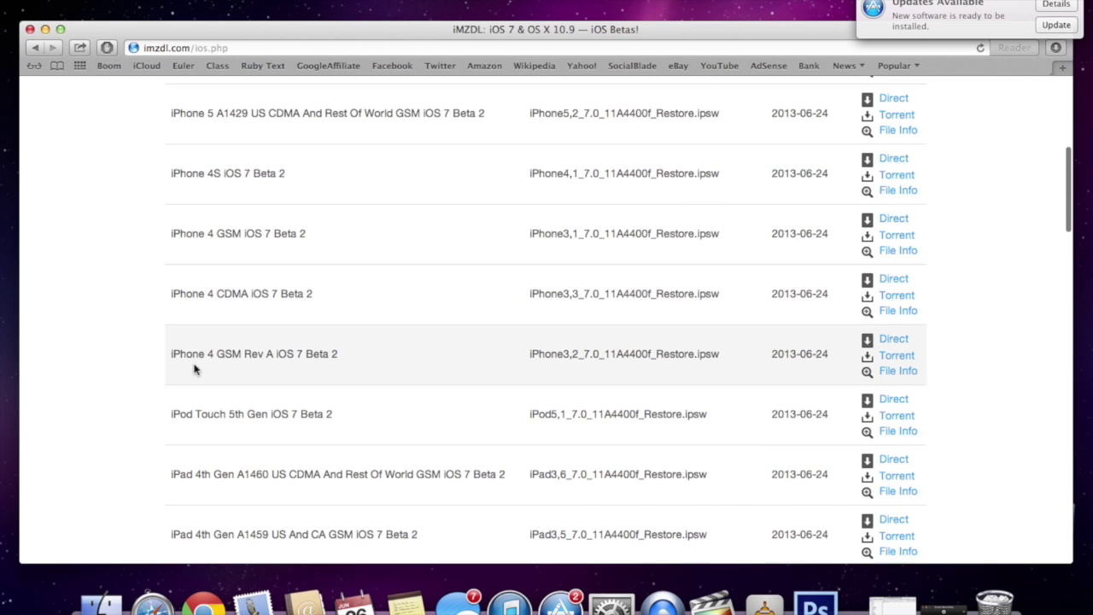
pyautogui.scroll(-1, 195, 365)
pyautogui.scroll(-3, 196, 368)
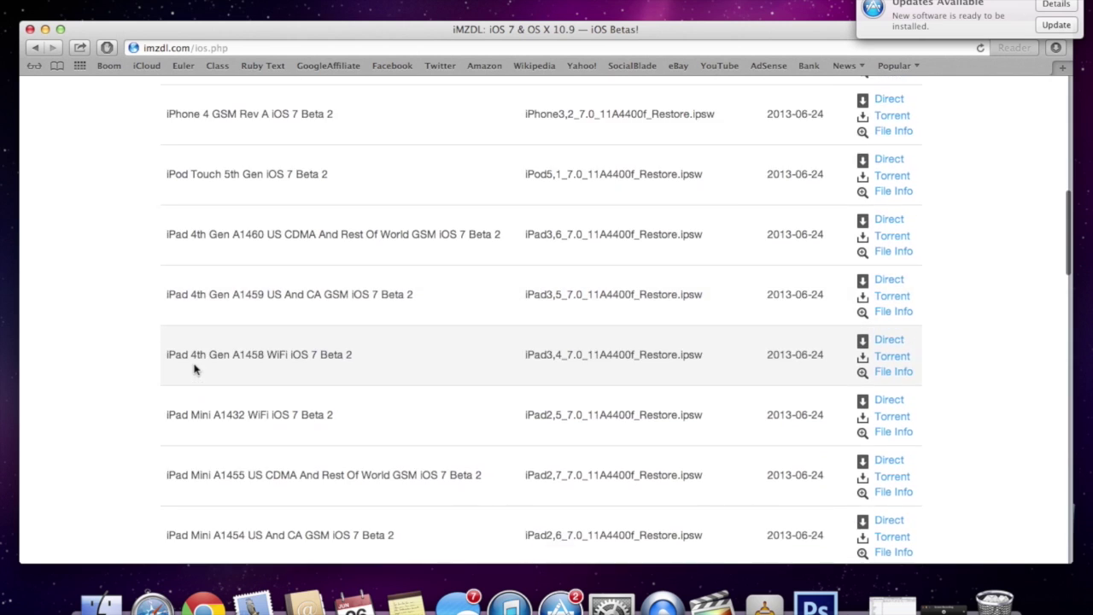
pyautogui.scroll(1, 193, 367)
pyautogui.scroll(-6, 324, 414)
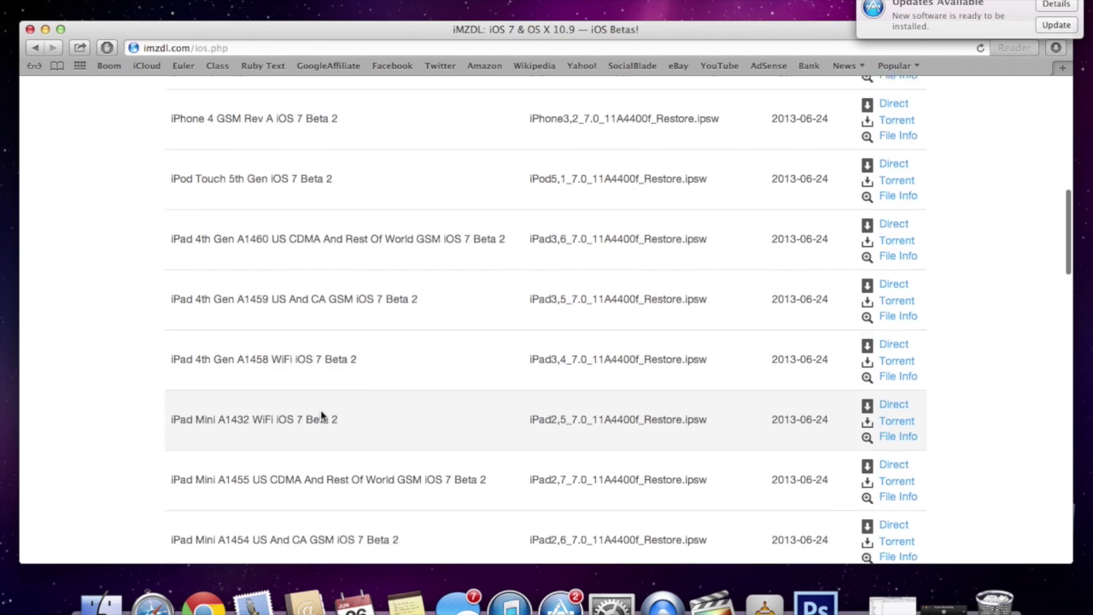
pyautogui.scroll(-15, 321, 416)
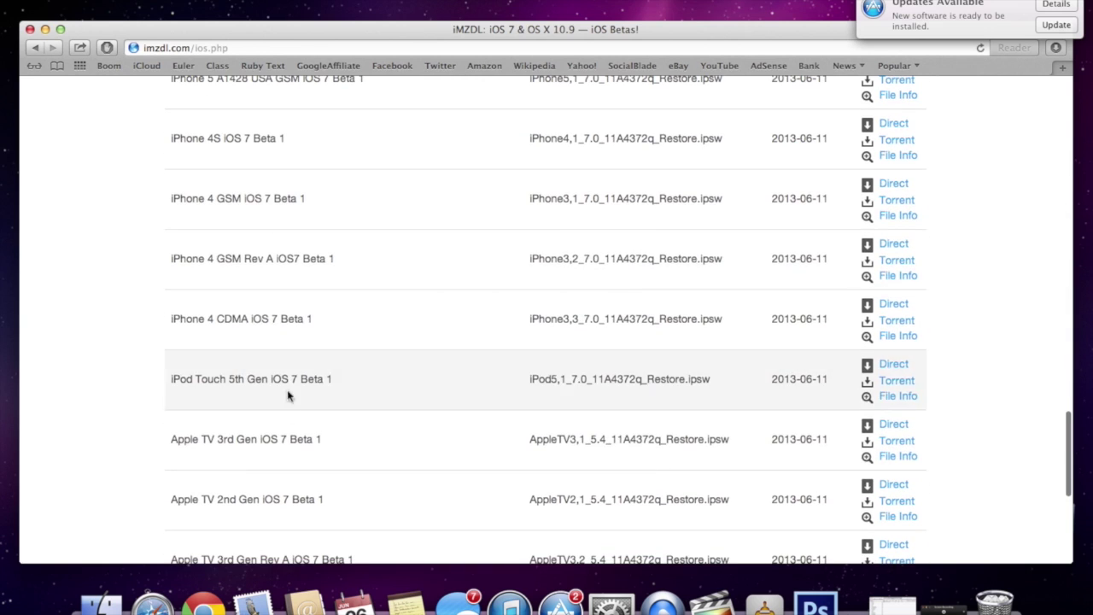
pyautogui.scroll(10, 288, 395)
pyautogui.scroll(-5, 275, 376)
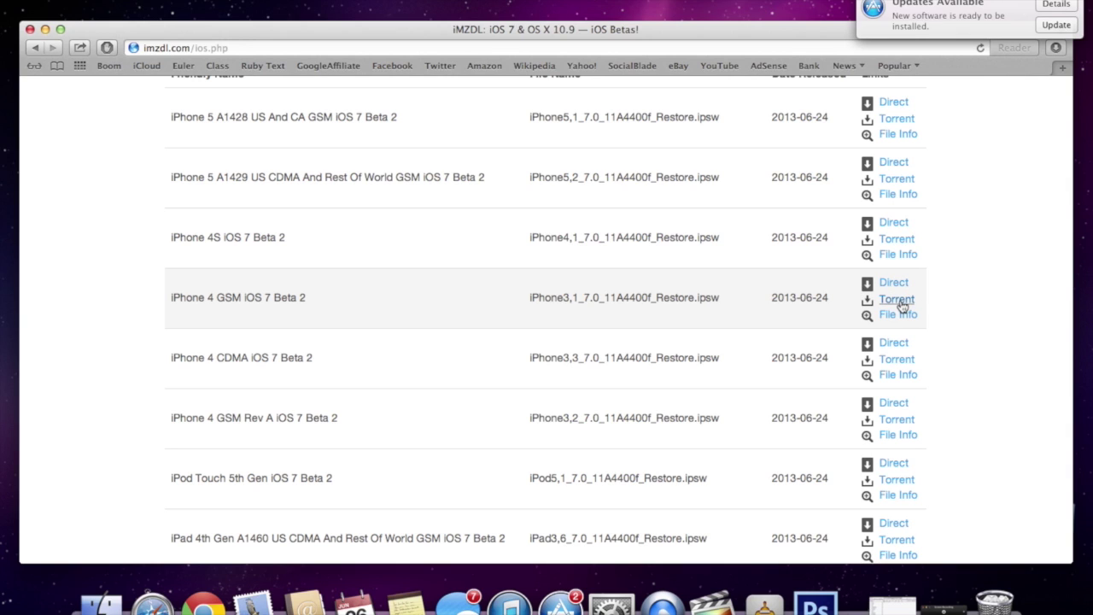
# Download the iPhone 4 GSM iOS 7 Beta 2 torrent and open it in µTorrent, cancelling the Add New Torrent dialog.
pyautogui.click(897, 301)
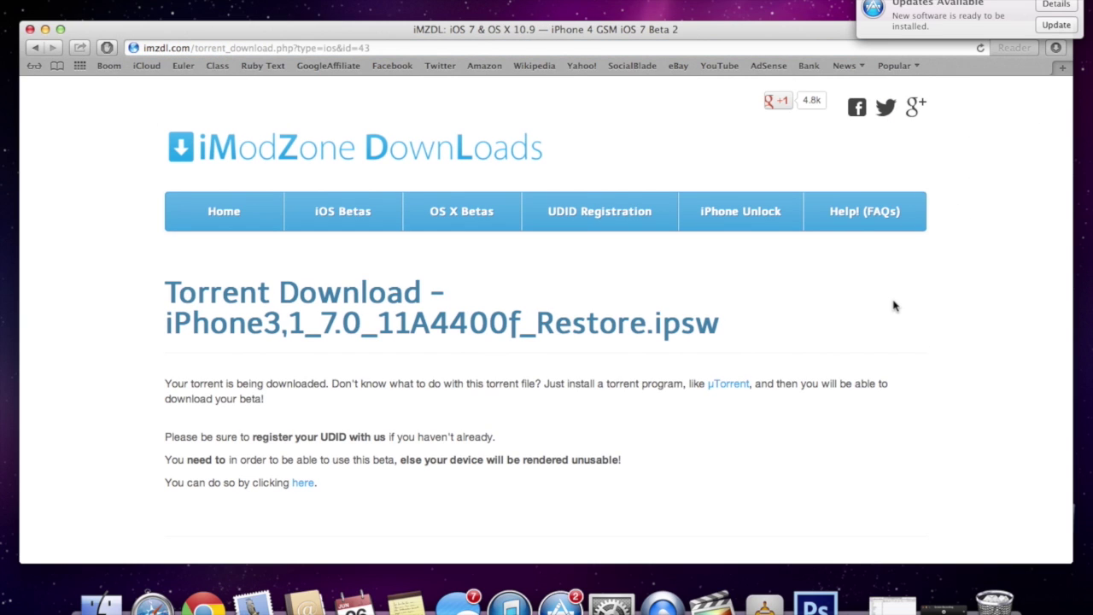
pyautogui.click(1056, 48)
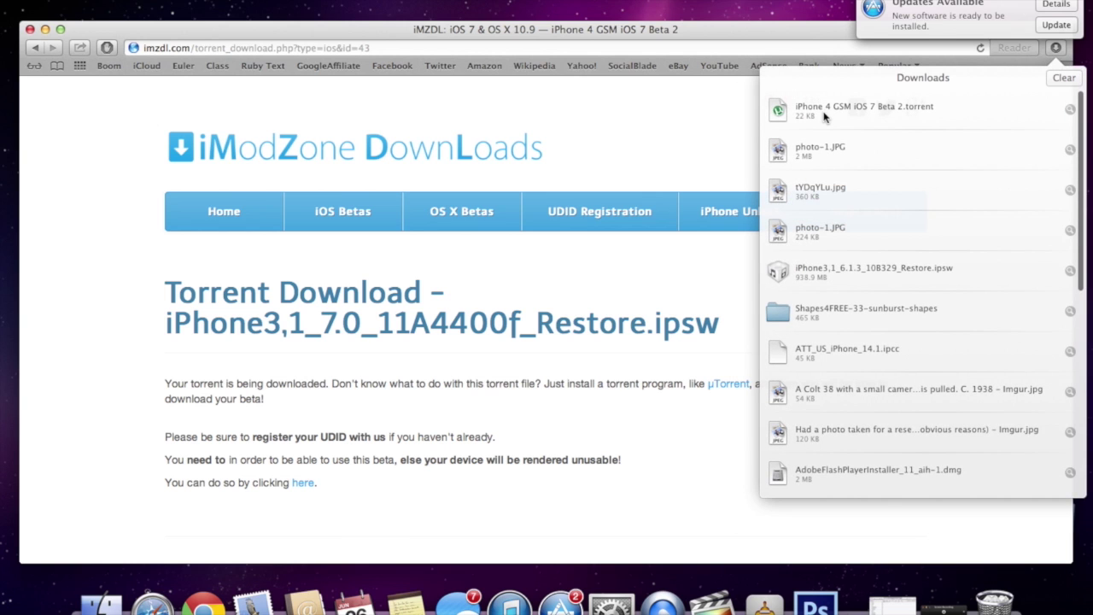
pyautogui.doubleClick(823, 113)
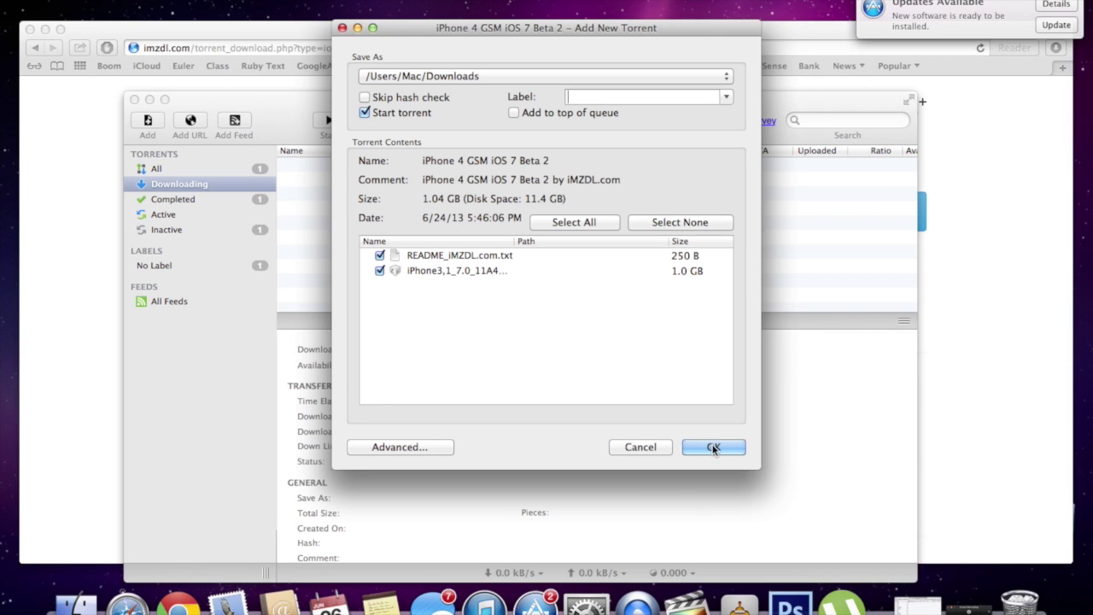
pyautogui.click(641, 447)
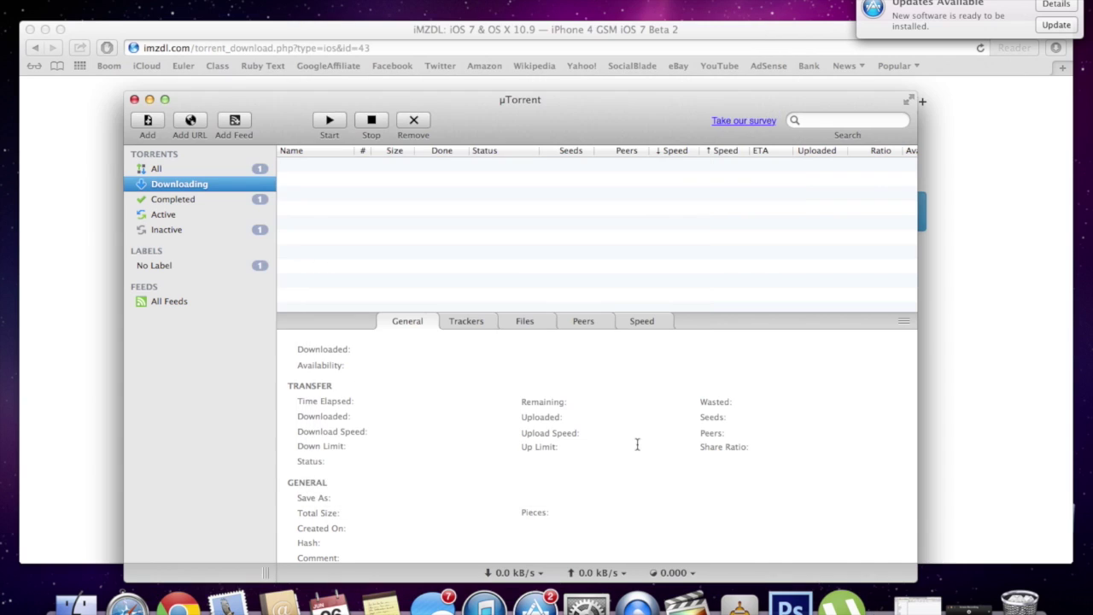
pyautogui.click(135, 100)
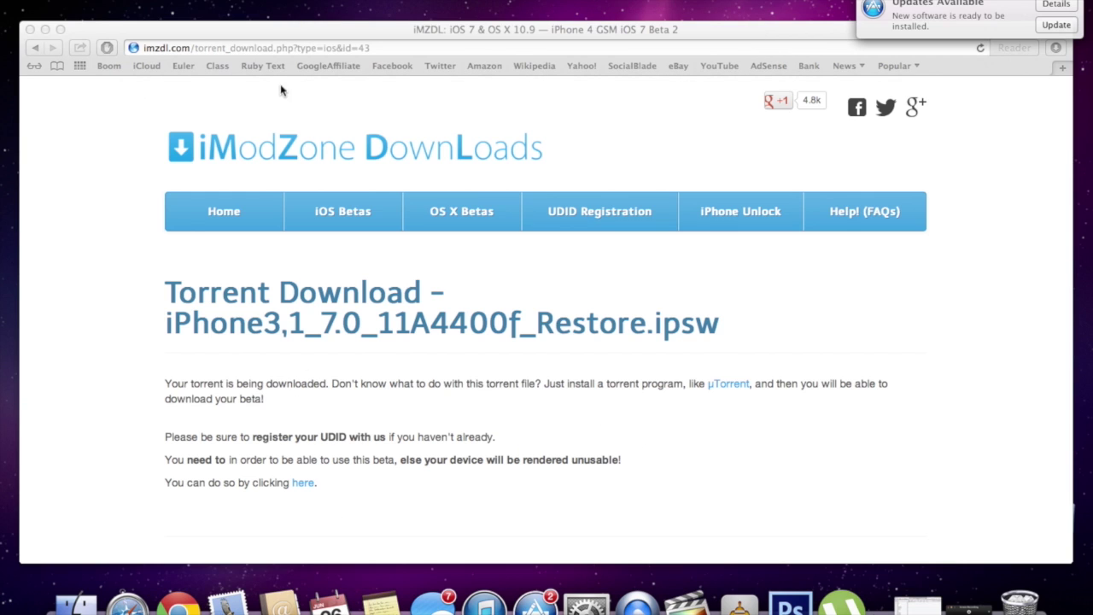
# Open the direct MEGA download page for iPhone 4 GSM iOS 7 Beta 2, dismiss the browser warning and agree to the terms.
pyautogui.click(345, 198)
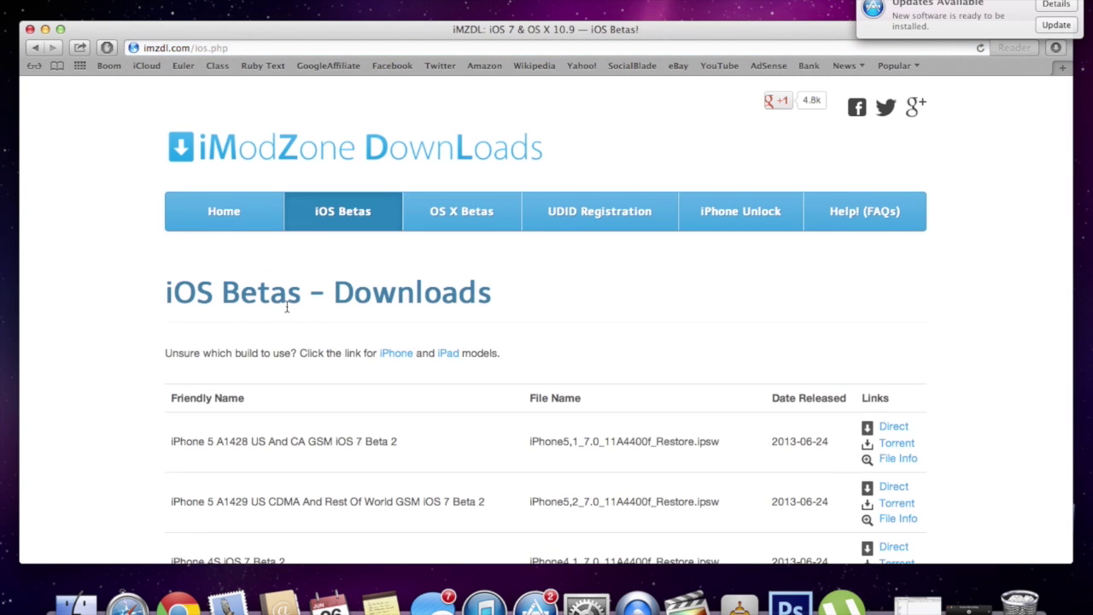
pyautogui.scroll(-5, 287, 308)
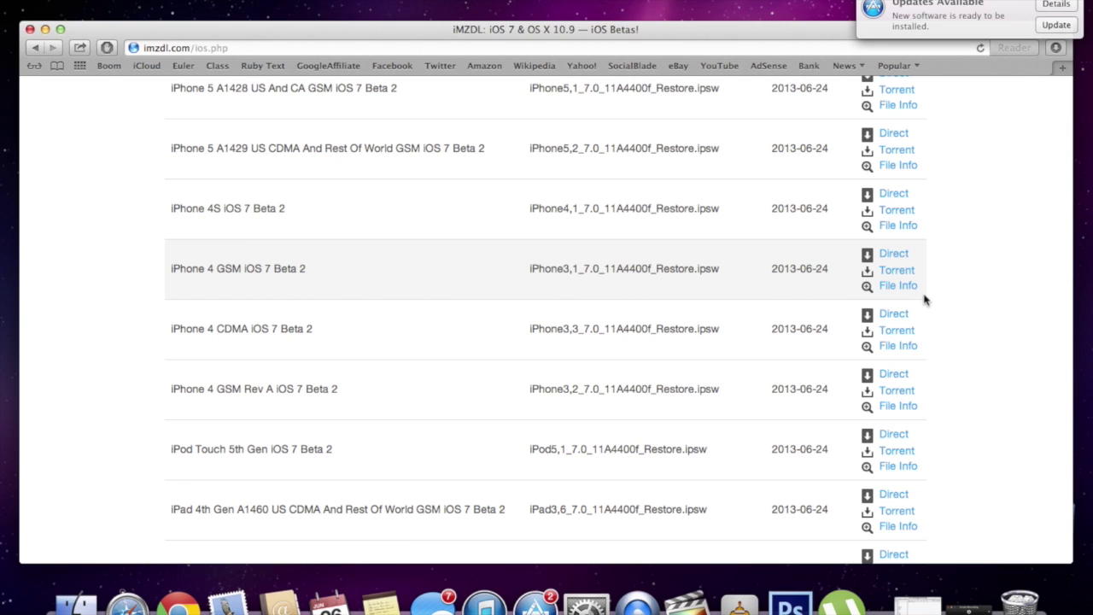
pyautogui.click(894, 254)
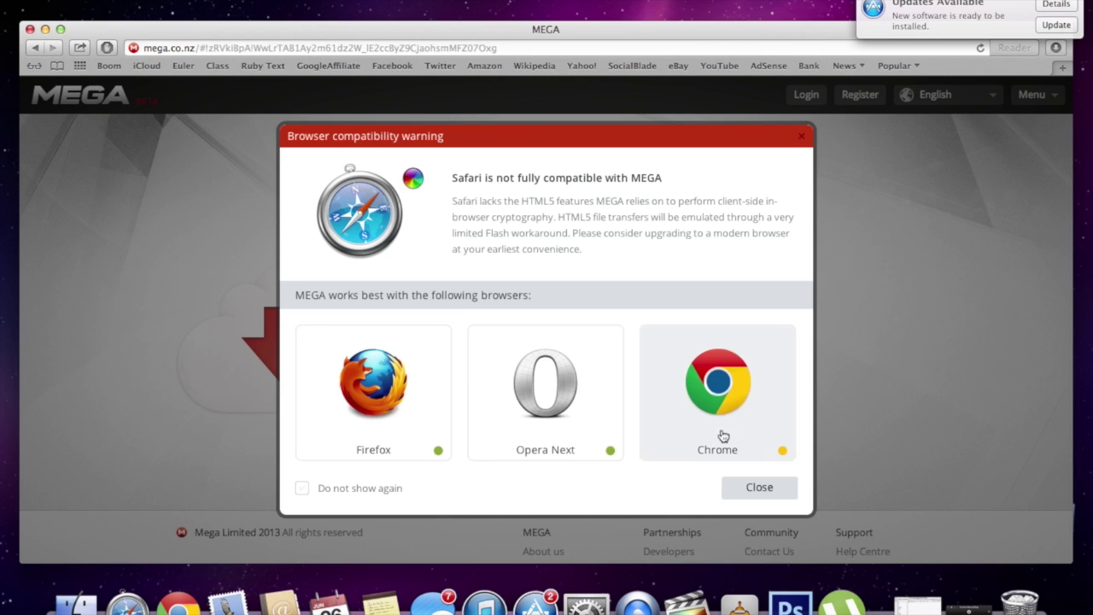
pyautogui.click(749, 489)
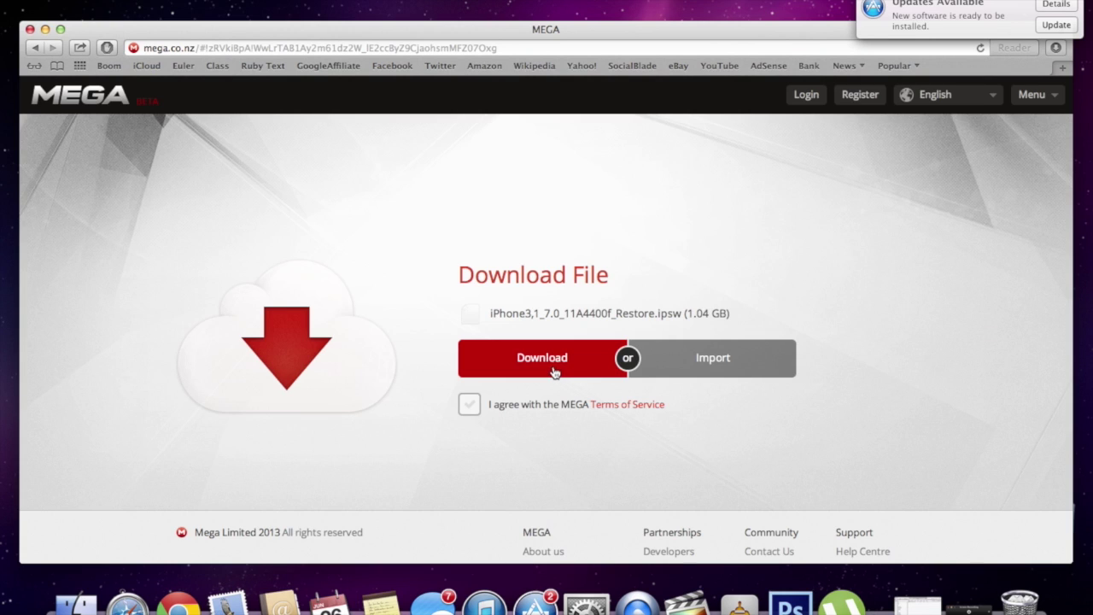
pyautogui.click(469, 405)
pyautogui.click(45, 30)
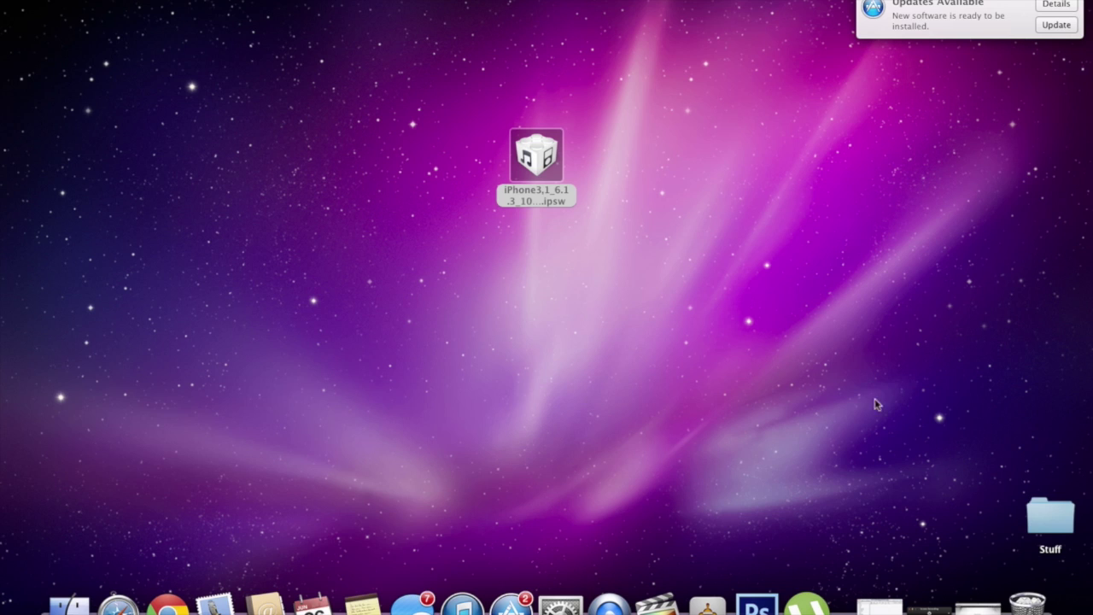
# Open the Stuff folder and place the iPhone3,1_7.0_11A4400f_Restore.ipsw file on the desktop, closing the folder window.
pyautogui.doubleClick(1042, 530)
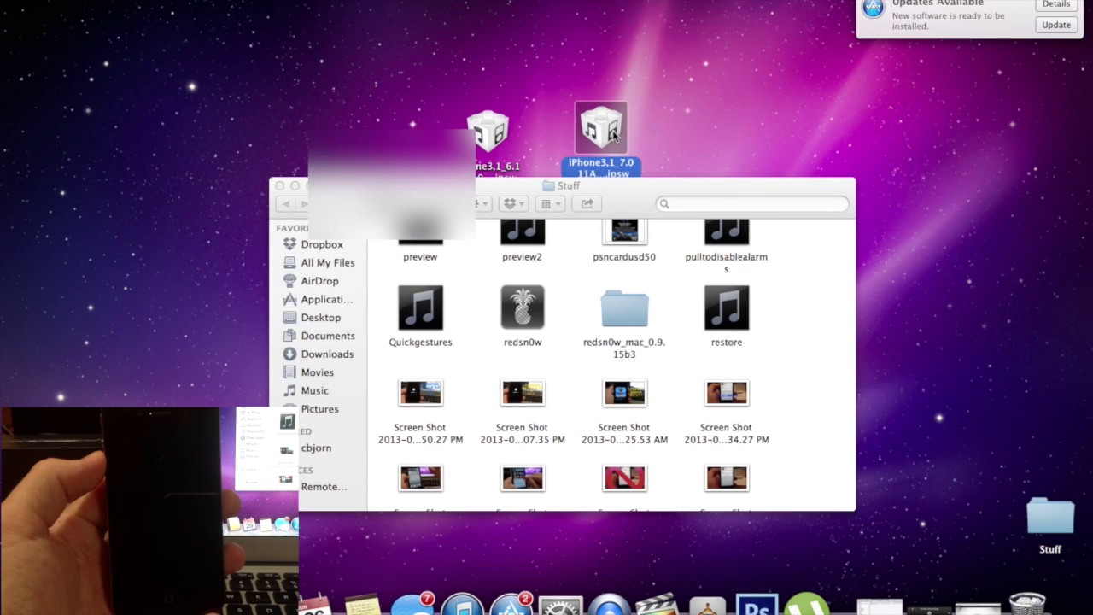
pyautogui.click(280, 187)
pyautogui.moveTo(608, 140); pyautogui.dragTo(609, 166)
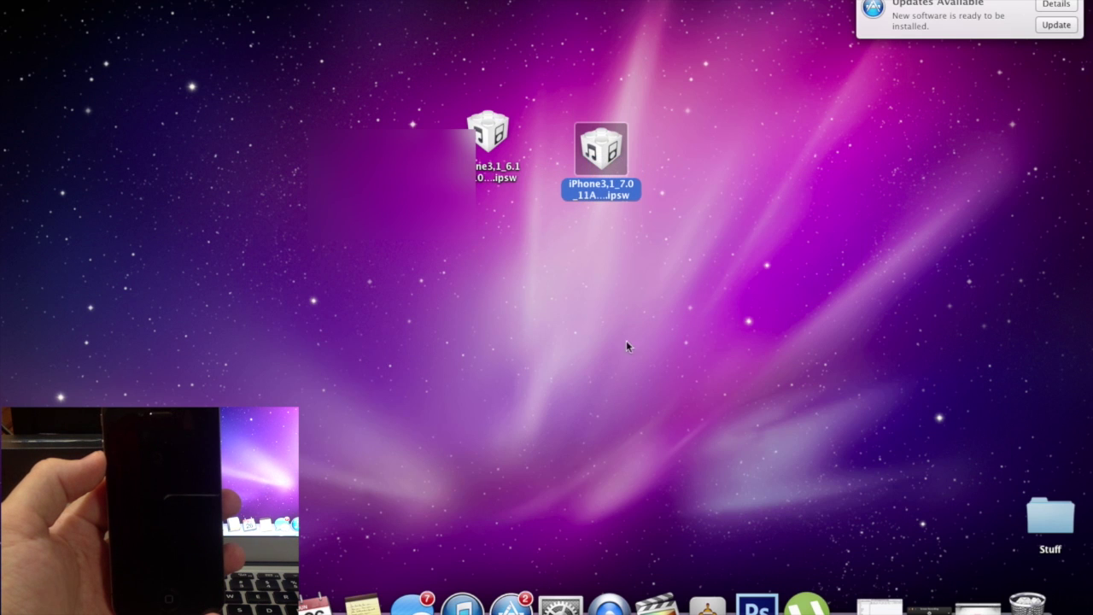
# Switch to iTunes and update the iPhone to iOS 7.0 using the iPhone3,1_7.0_11A4400f_Restore.ipsw file from the desktop.
pyautogui.click(474, 603)
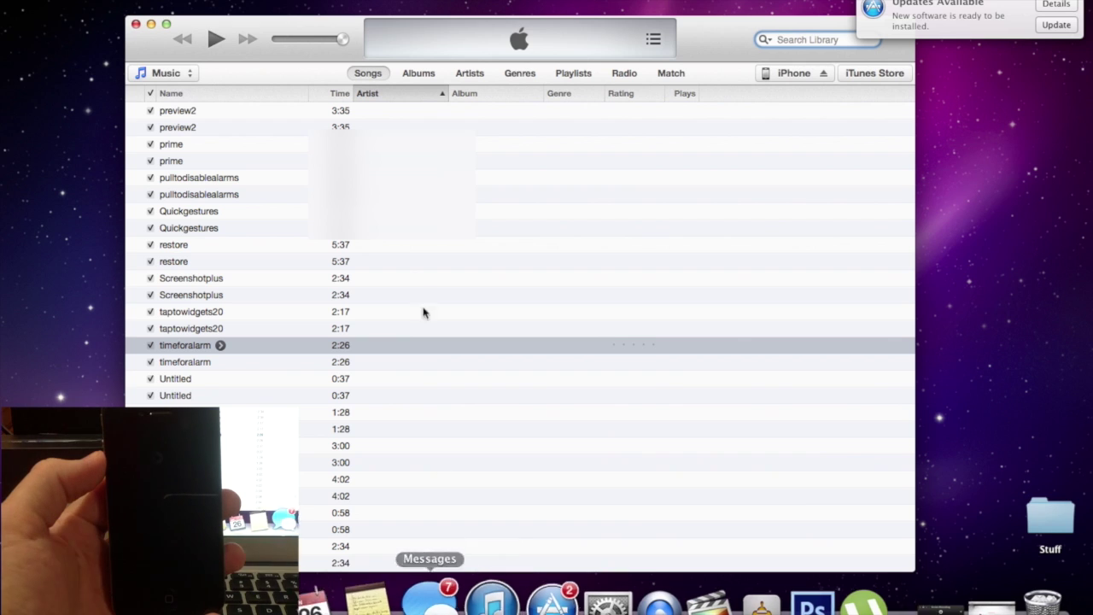
pyautogui.click(794, 74)
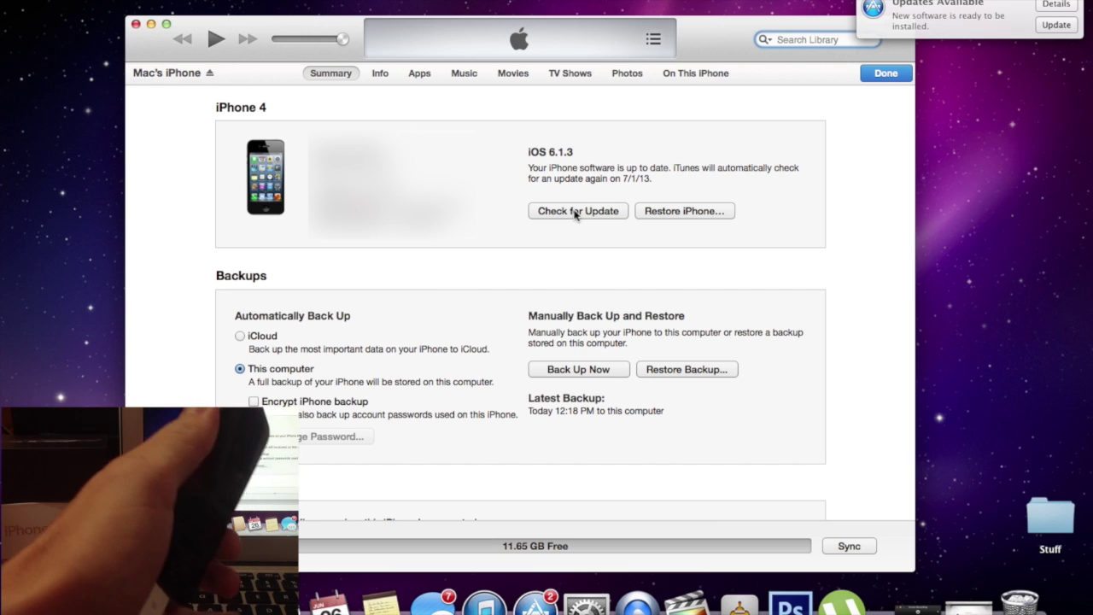
pyautogui.keyDown('alt'); pyautogui.click(577, 211); pyautogui.keyUp('alt')
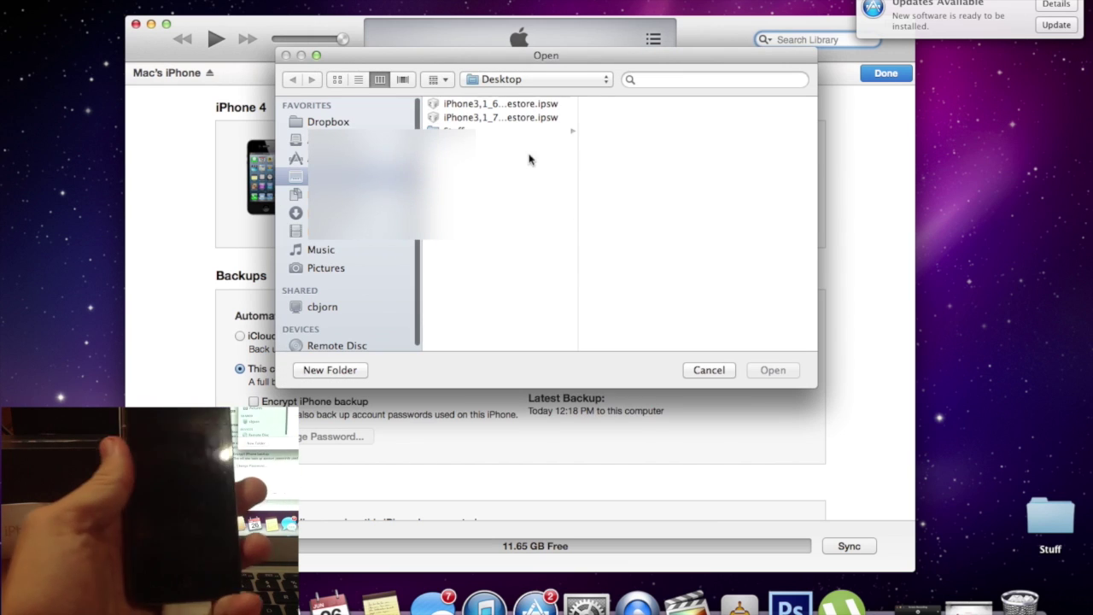
pyautogui.click(498, 119)
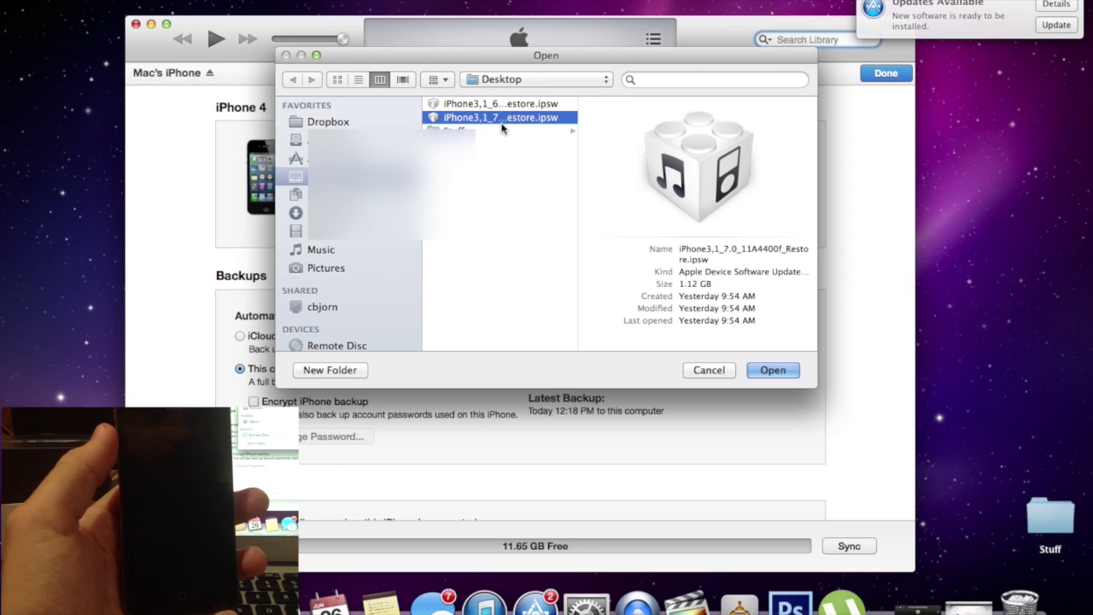
pyautogui.click(774, 373)
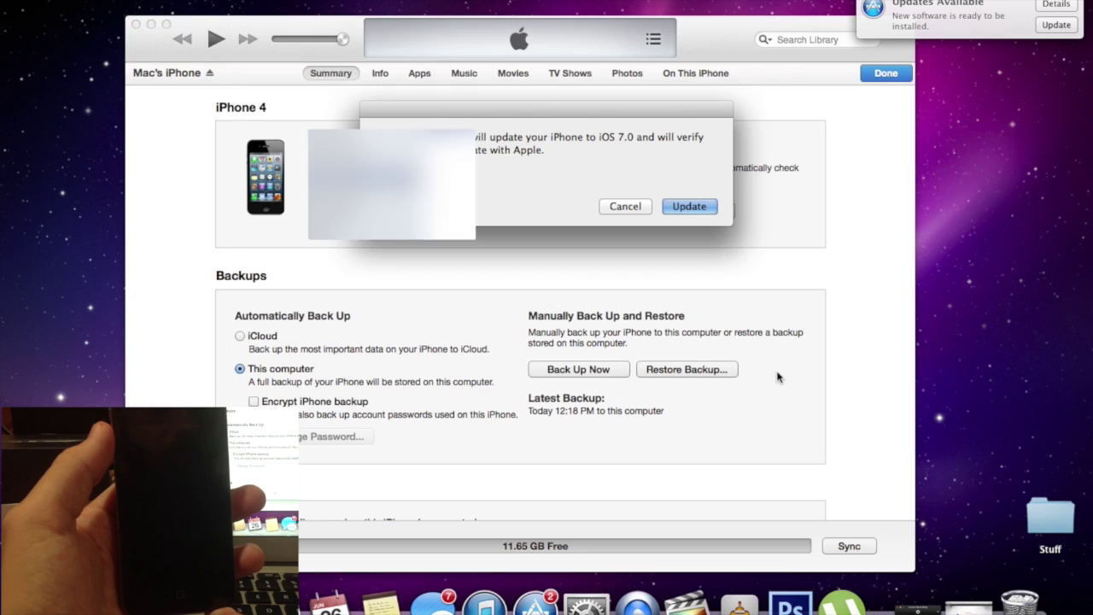
pyautogui.click(691, 208)
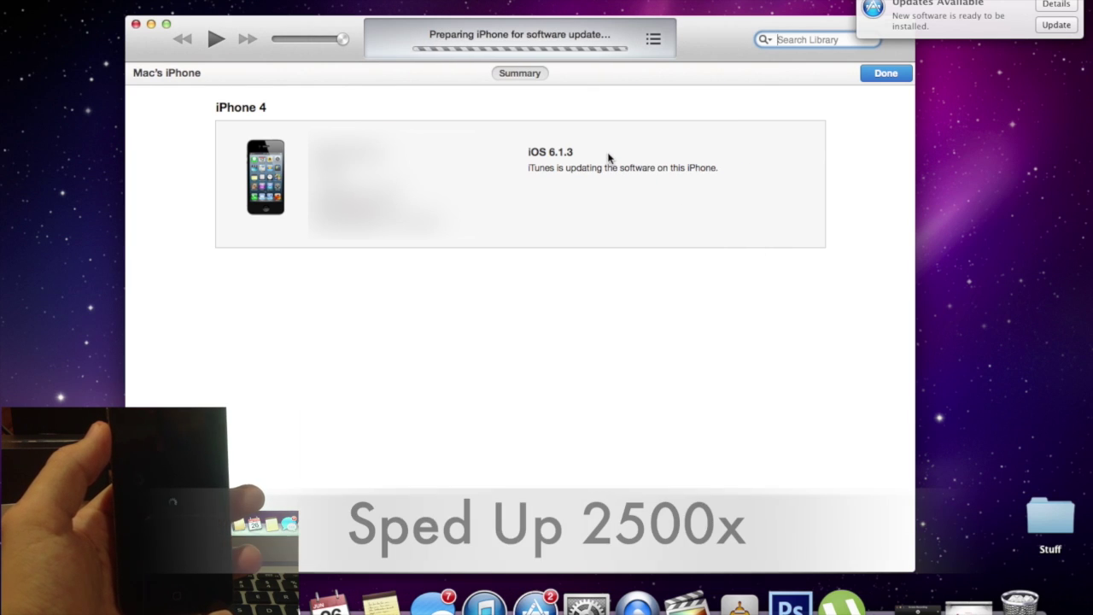
# Move the iTunes window aside to uncover the desktop and bring the desktop into focus.
pyautogui.moveTo(348, 28); pyautogui.dragTo(723, 34)
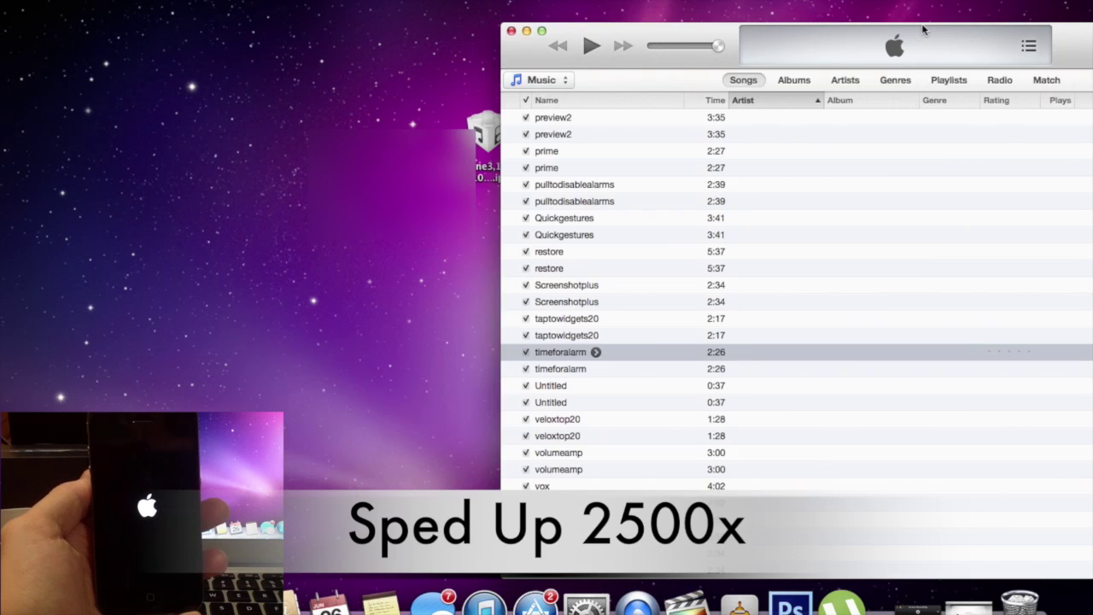
pyautogui.click(501, 158)
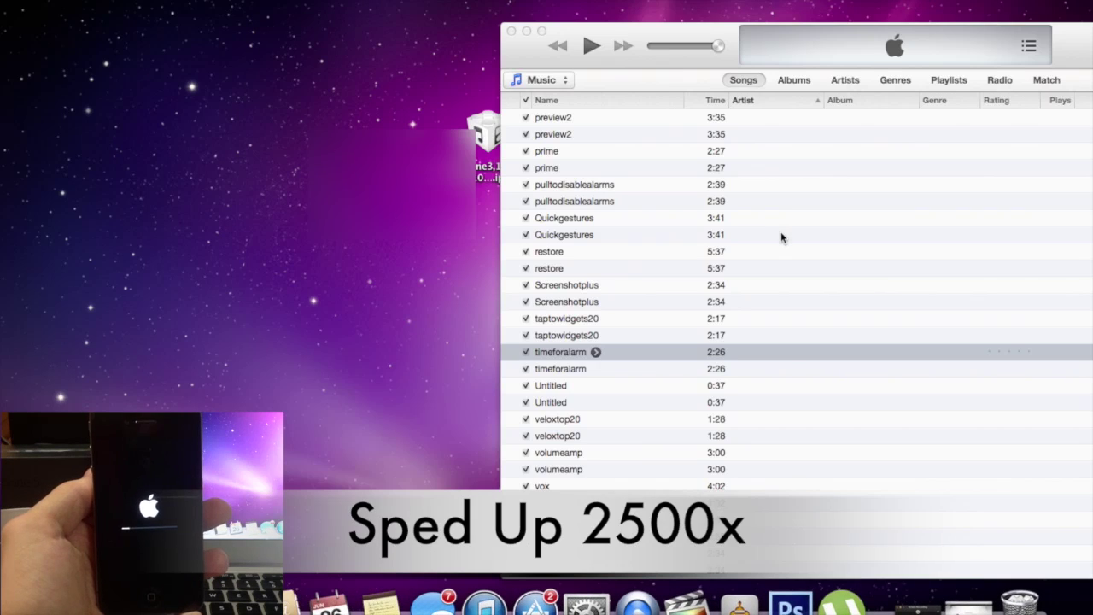